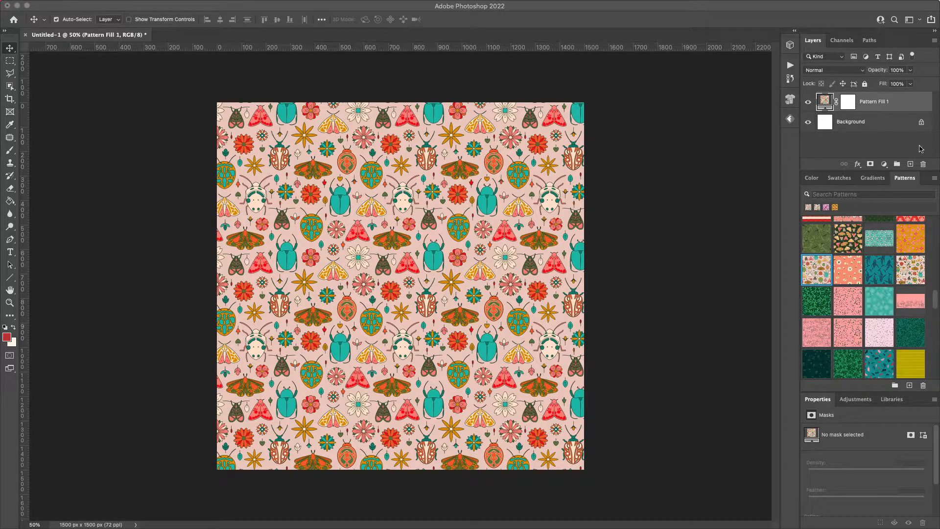
- Add a new empty layer above Pattern Fill 1 and clip it to that pattern layer
{"action": "left_click", "coordinate": [910, 164]}
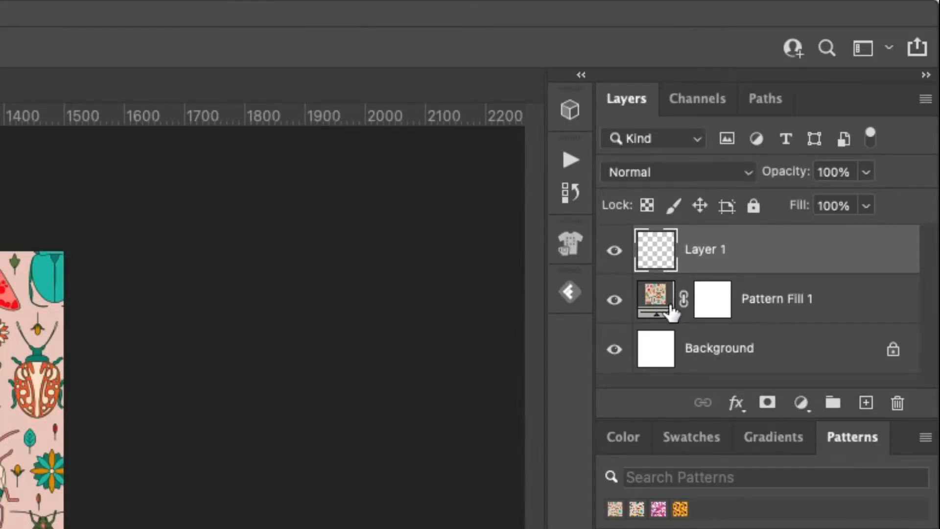
{"action": "left_click", "coordinate": [651, 271], "text": "alt"}
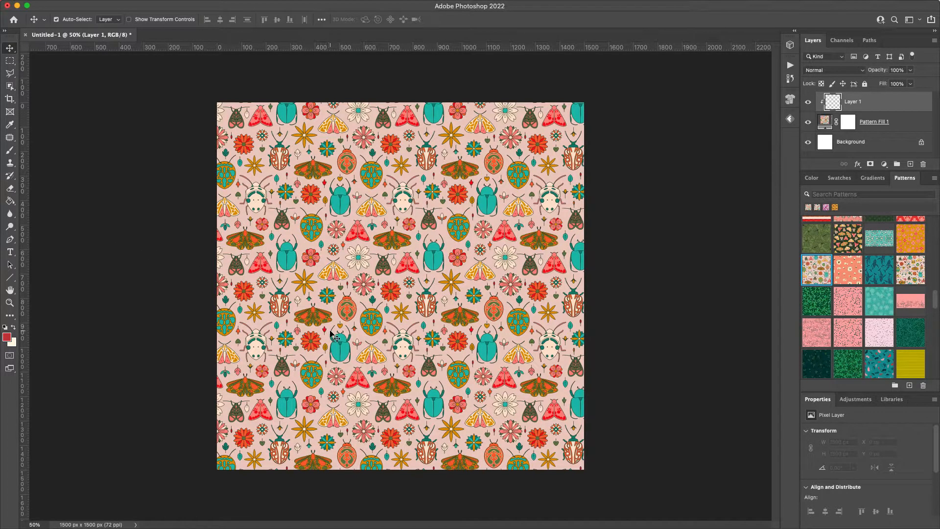
- Keep the red b44444 as foreground colour and fill Layer 1 with it using the Paint Bucket set to Foreground
{"action": "left_click", "coordinate": [6, 337]}
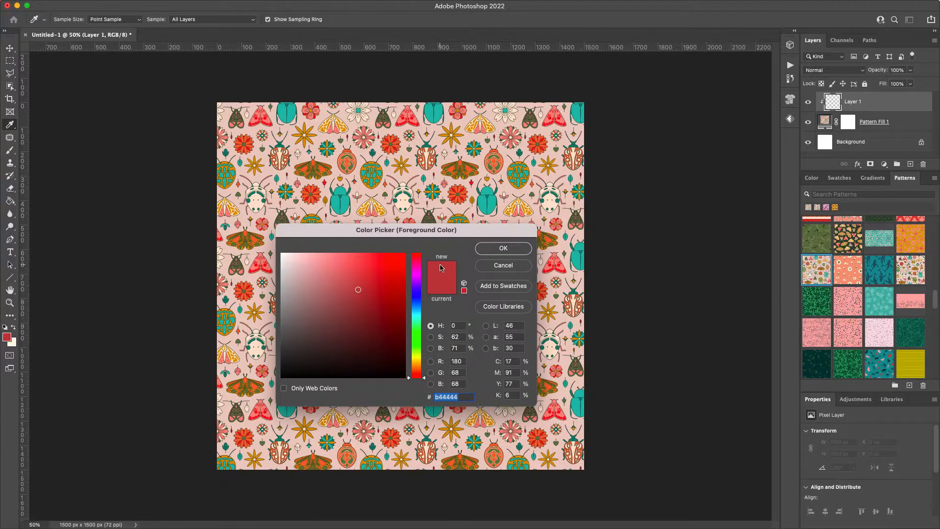
{"action": "left_click", "coordinate": [505, 253]}
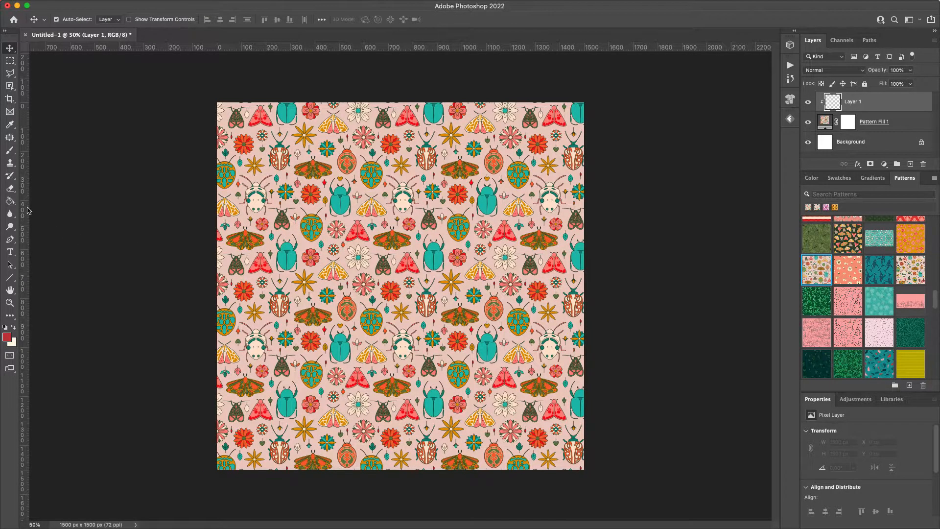
{"action": "left_click", "coordinate": [10, 202]}
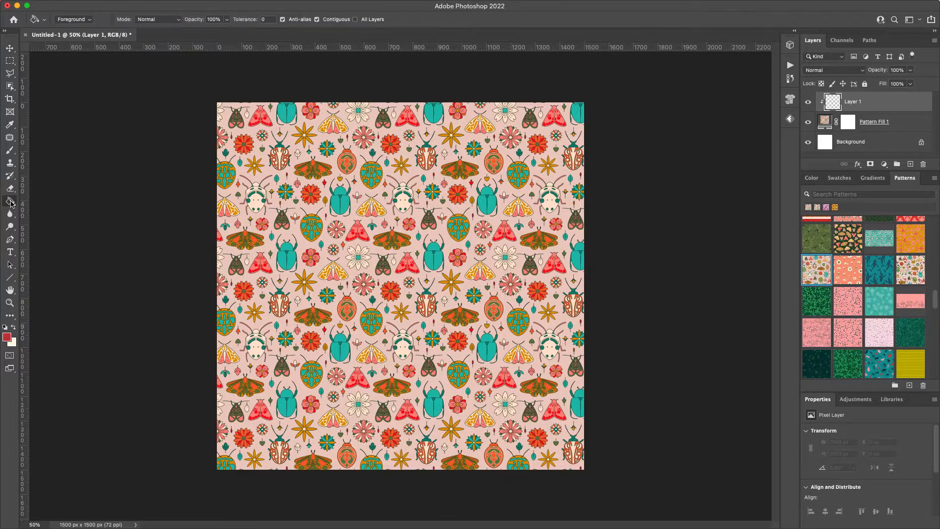
{"action": "left_click", "coordinate": [71, 20]}
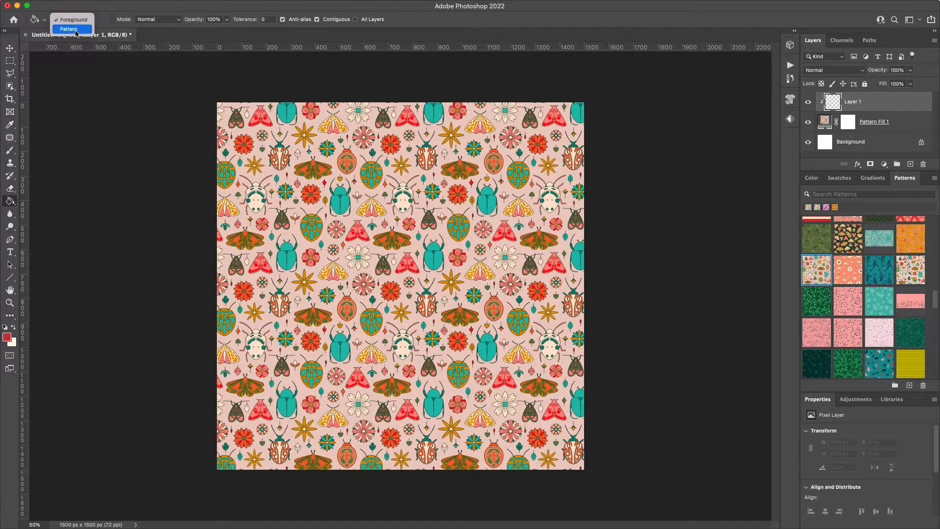
{"action": "left_click", "coordinate": [67, 20]}
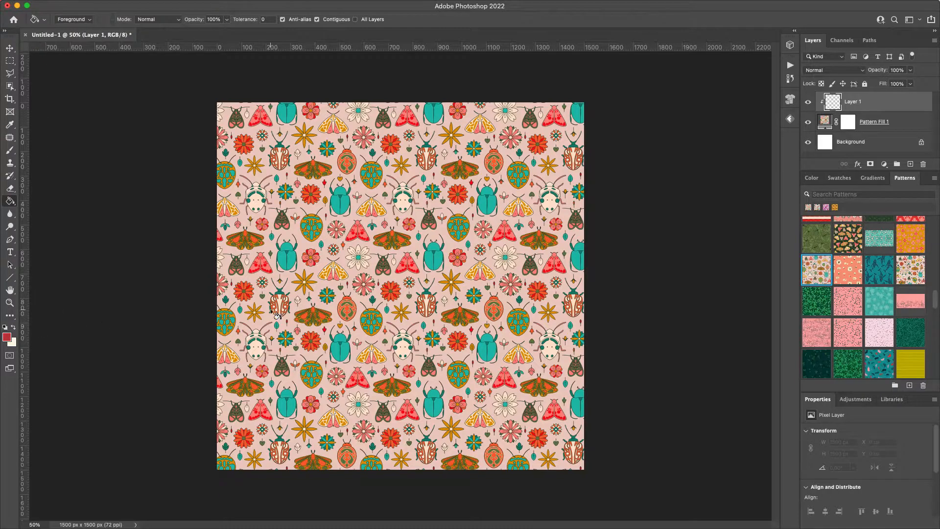
{"action": "left_click", "coordinate": [384, 307]}
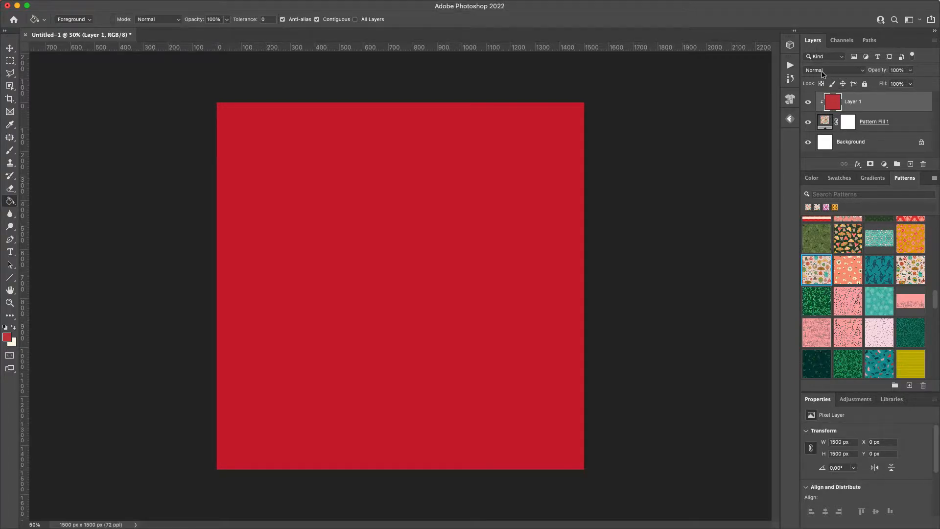
- Set the blend mode of the red-filled Layer 1 to Color
{"action": "left_click", "coordinate": [855, 73]}
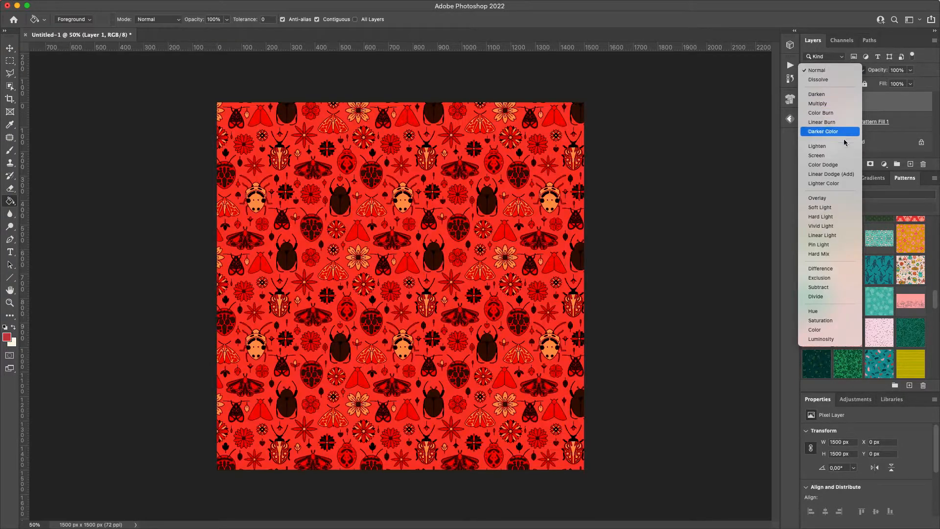
{"action": "left_click", "coordinate": [814, 331]}
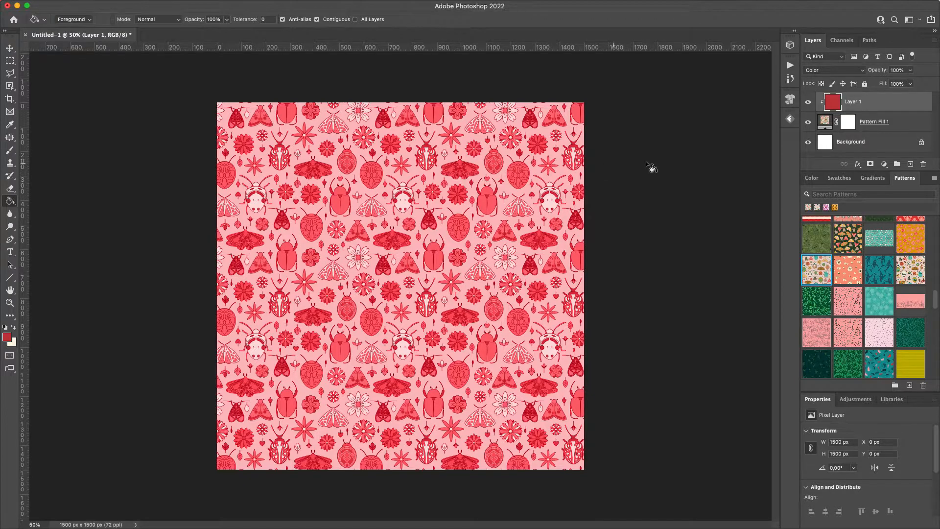
{"action": "left_click", "coordinate": [835, 73]}
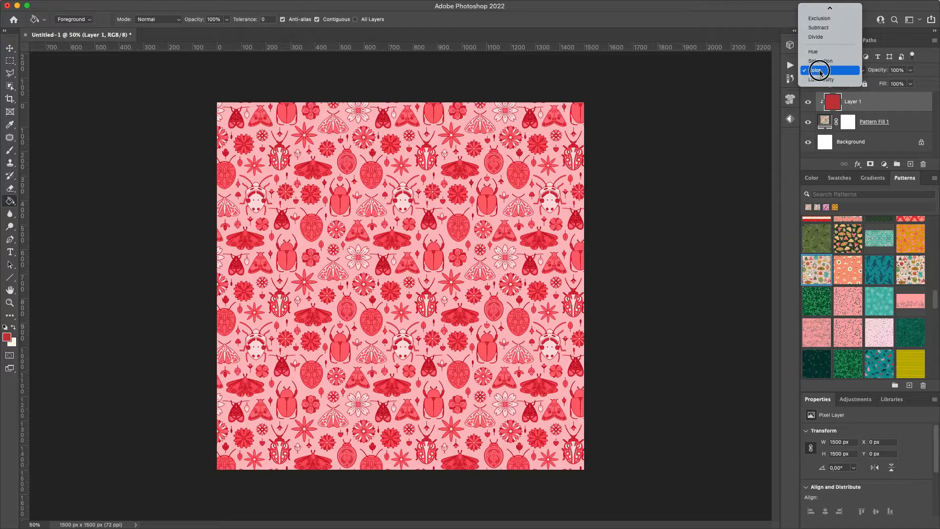
{"action": "left_click", "coordinate": [821, 71]}
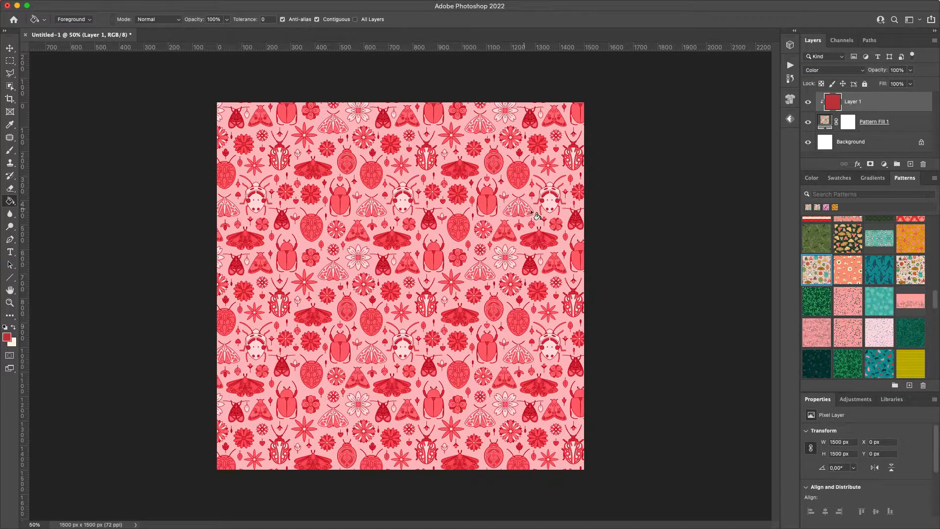
- Add a layer mask to Layer 1 and set up a Hard Round brush at 41 px with 100% hardness
{"action": "left_click_drag", "start_coordinate": [480, 199], "coordinate": [477, 289]}
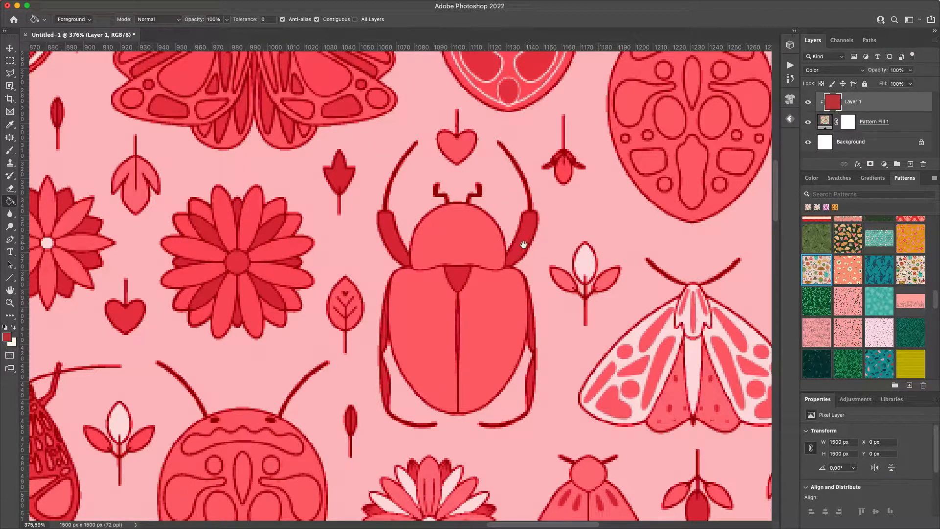
{"action": "left_click_drag", "start_coordinate": [483, 254], "coordinate": [414, 272]}
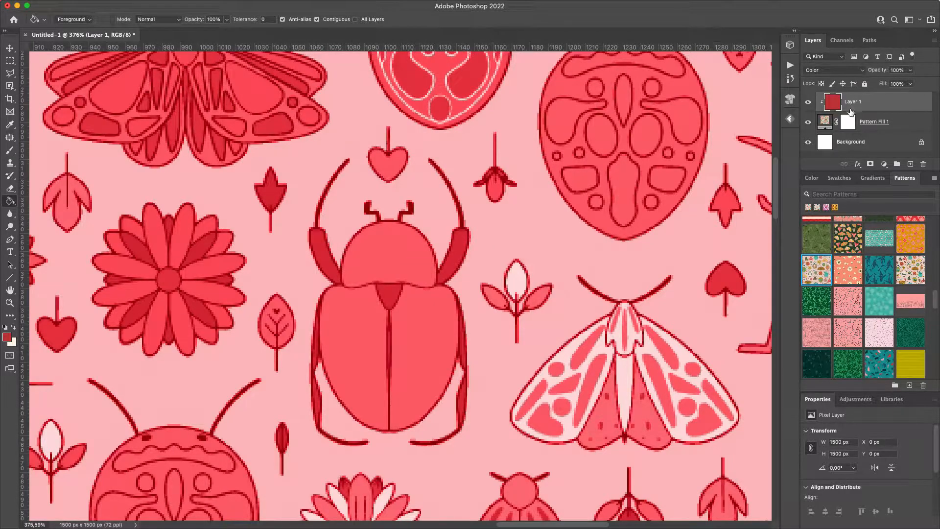
{"action": "left_click", "coordinate": [871, 166]}
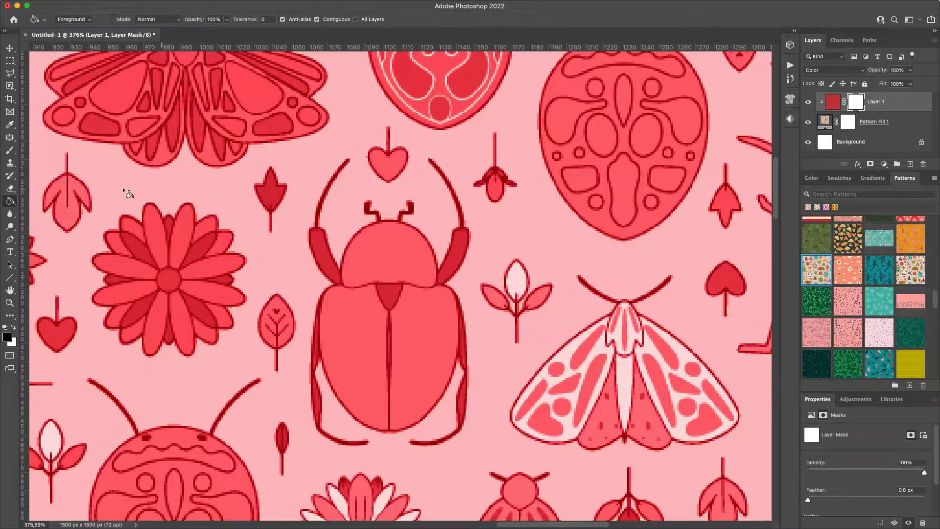
{"action": "left_click", "coordinate": [10, 152]}
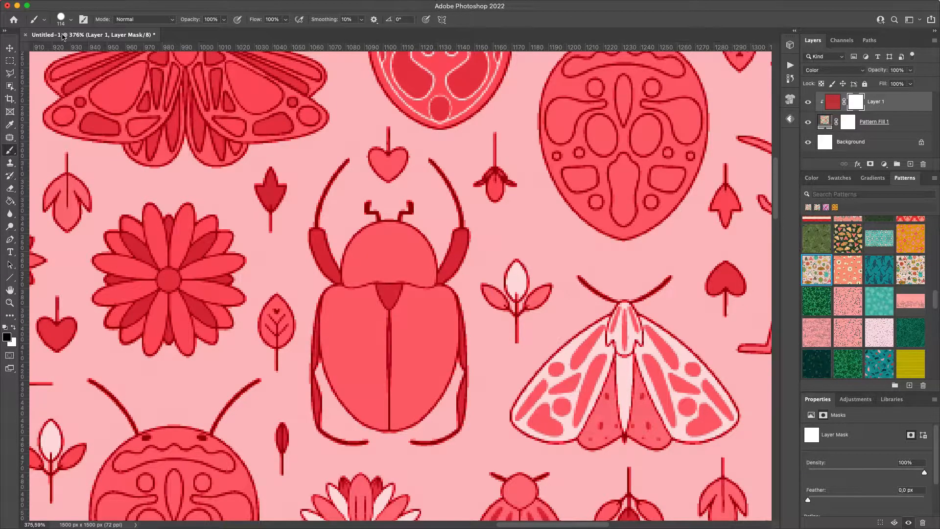
{"action": "left_click", "coordinate": [71, 20]}
{"action": "mouse_move", "coordinate": [99, 75]}
{"action": "left_mouse_down"}
{"action": "mouse_move", "coordinate": [49, 74]}
{"action": "mouse_move", "coordinate": [144, 69]}
{"action": "left_mouse_up"}
{"action": "left_click_drag", "start_coordinate": [81, 50], "coordinate": [68, 50]}
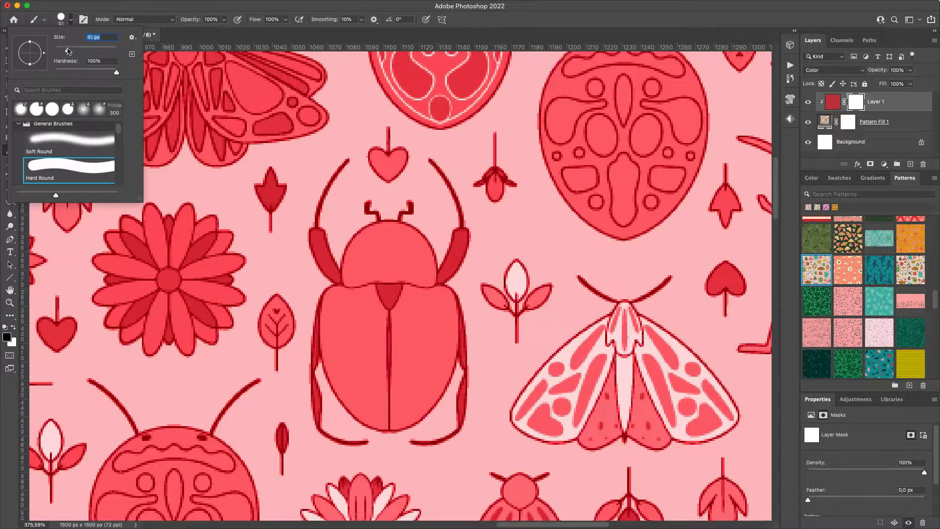
- Paint black on Layer 1's mask over the moth, orange flower and nearby background, and paint the same area back with white
{"action": "left_click", "coordinate": [243, 135]}
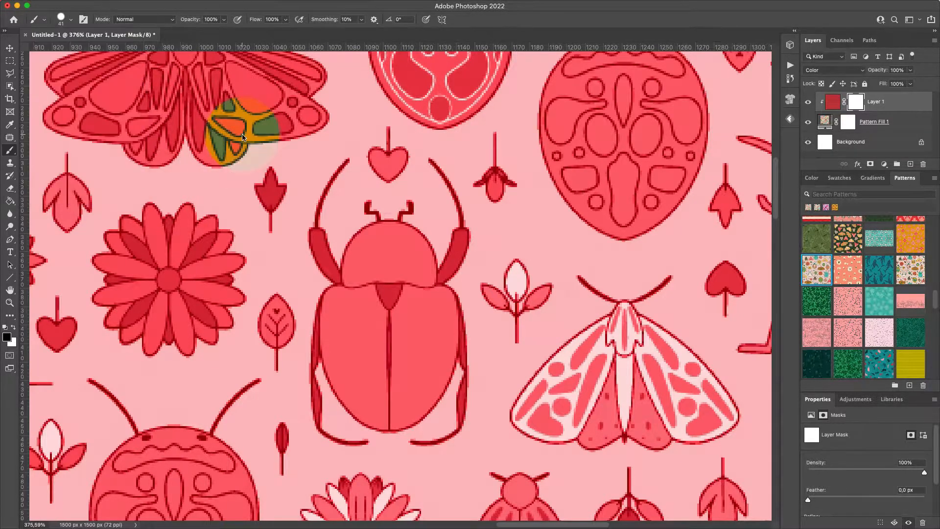
{"action": "mouse_move", "coordinate": [213, 170]}
{"action": "left_mouse_down"}
{"action": "mouse_move", "coordinate": [125, 268]}
{"action": "mouse_move", "coordinate": [182, 302]}
{"action": "mouse_move", "coordinate": [200, 361]}
{"action": "mouse_move", "coordinate": [205, 183]}
{"action": "mouse_move", "coordinate": [248, 131]}
{"action": "mouse_move", "coordinate": [193, 380]}
{"action": "mouse_move", "coordinate": [92, 239]}
{"action": "mouse_move", "coordinate": [221, 137]}
{"action": "mouse_move", "coordinate": [240, 147]}
{"action": "left_mouse_up"}
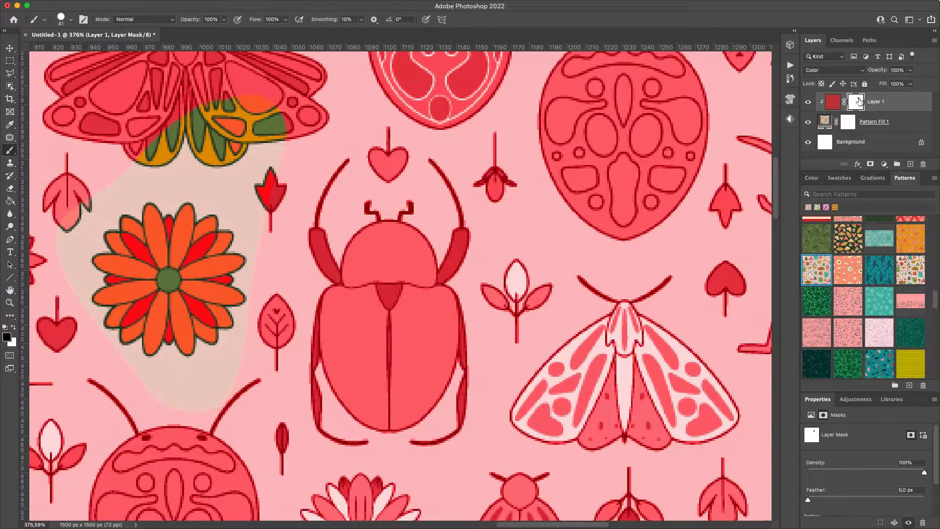
{"action": "mouse_move", "coordinate": [264, 149]}
{"action": "left_mouse_down"}
{"action": "mouse_move", "coordinate": [251, 126]}
{"action": "mouse_move", "coordinate": [271, 117]}
{"action": "mouse_move", "coordinate": [260, 113]}
{"action": "mouse_move", "coordinate": [178, 119]}
{"action": "mouse_move", "coordinate": [106, 148]}
{"action": "mouse_move", "coordinate": [78, 213]}
{"action": "mouse_move", "coordinate": [85, 351]}
{"action": "mouse_move", "coordinate": [134, 436]}
{"action": "mouse_move", "coordinate": [180, 398]}
{"action": "mouse_move", "coordinate": [279, 152]}
{"action": "mouse_move", "coordinate": [290, 98]}
{"action": "left_mouse_up"}
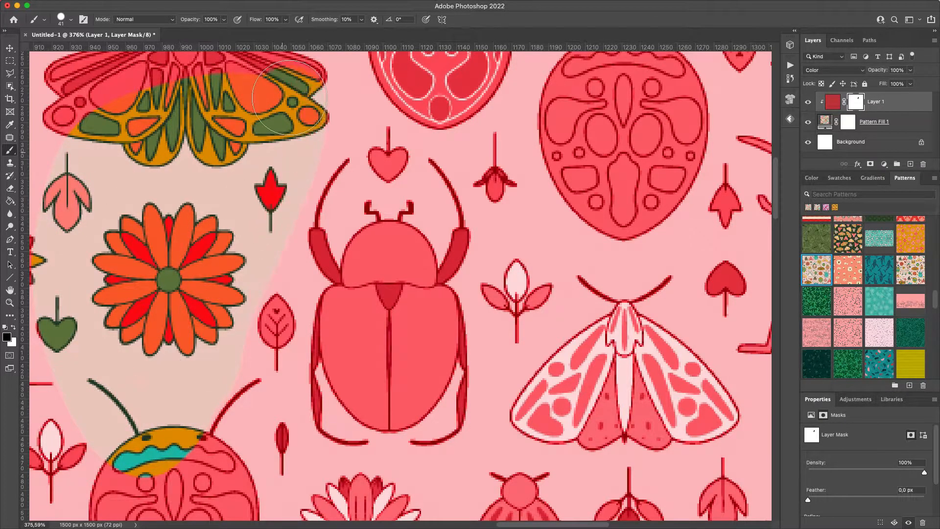
{"action": "left_click", "coordinate": [13, 328]}
{"action": "mouse_move", "coordinate": [294, 158]}
{"action": "left_mouse_down"}
{"action": "mouse_move", "coordinate": [197, 371]}
{"action": "mouse_move", "coordinate": [216, 128]}
{"action": "mouse_move", "coordinate": [198, 154]}
{"action": "mouse_move", "coordinate": [149, 283]}
{"action": "mouse_move", "coordinate": [279, 134]}
{"action": "mouse_move", "coordinate": [293, 104]}
{"action": "mouse_move", "coordinate": [198, 167]}
{"action": "mouse_move", "coordinate": [345, 95]}
{"action": "mouse_move", "coordinate": [237, 76]}
{"action": "mouse_move", "coordinate": [136, 110]}
{"action": "mouse_move", "coordinate": [114, 136]}
{"action": "mouse_move", "coordinate": [117, 149]}
{"action": "mouse_move", "coordinate": [168, 107]}
{"action": "mouse_move", "coordinate": [86, 170]}
{"action": "mouse_move", "coordinate": [57, 341]}
{"action": "mouse_move", "coordinate": [87, 353]}
{"action": "mouse_move", "coordinate": [99, 134]}
{"action": "mouse_move", "coordinate": [164, 132]}
{"action": "mouse_move", "coordinate": [97, 267]}
{"action": "mouse_move", "coordinate": [132, 416]}
{"action": "mouse_move", "coordinate": [196, 440]}
{"action": "mouse_move", "coordinate": [127, 346]}
{"action": "mouse_move", "coordinate": [72, 406]}
{"action": "left_mouse_up"}
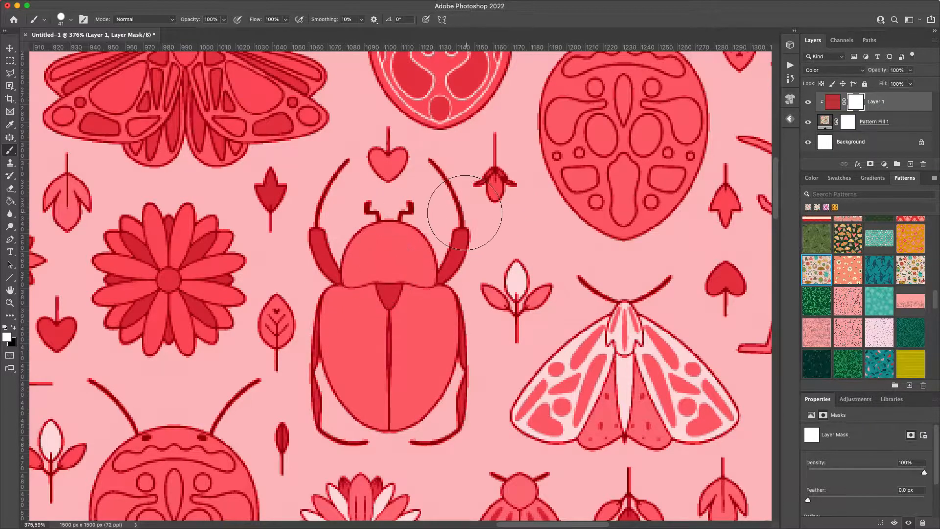
- Fill the entire layer mask of Layer 1 with black using the Paint Bucket
{"action": "left_click", "coordinate": [14, 327]}
{"action": "left_click", "coordinate": [10, 202]}
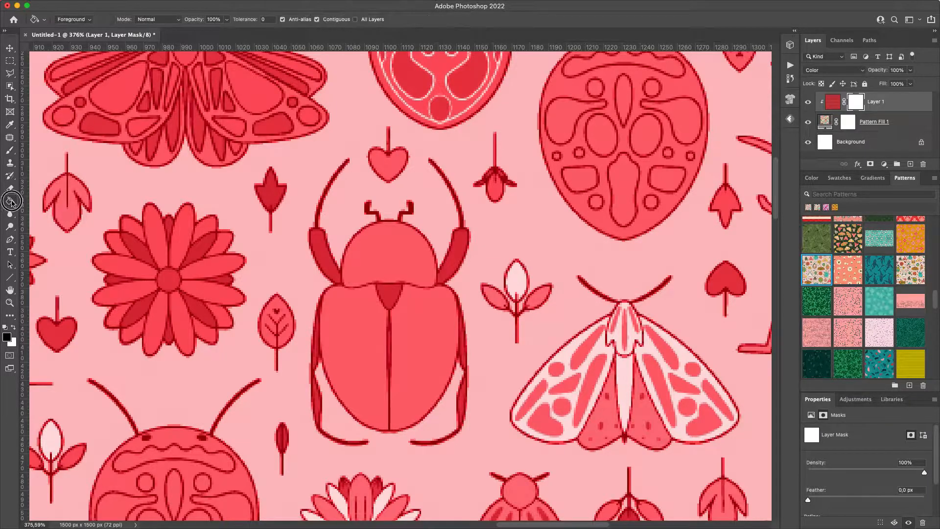
{"action": "left_click", "coordinate": [326, 220]}
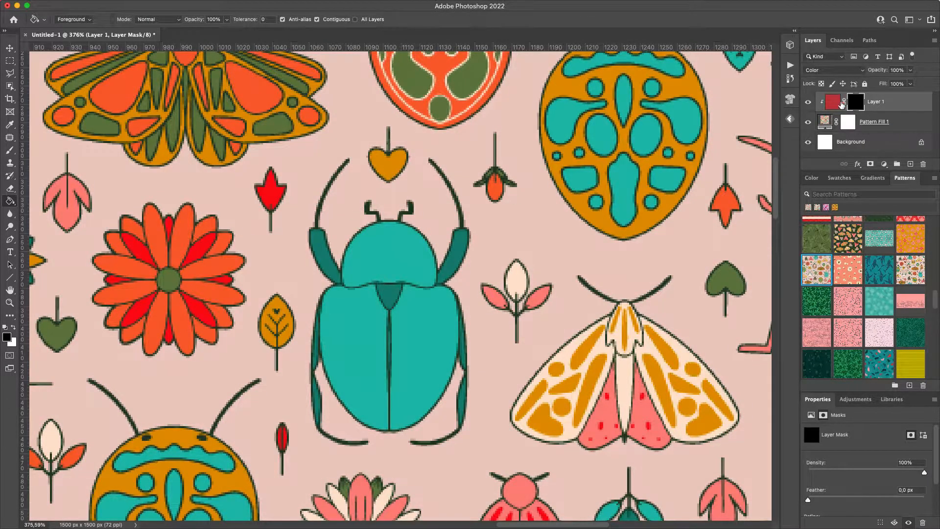
- Paint white with the Brush on Layer 1's mask over the teal beetle's head and body to recolour them red
{"action": "left_click", "coordinate": [13, 328]}
{"action": "key", "text": "b"}
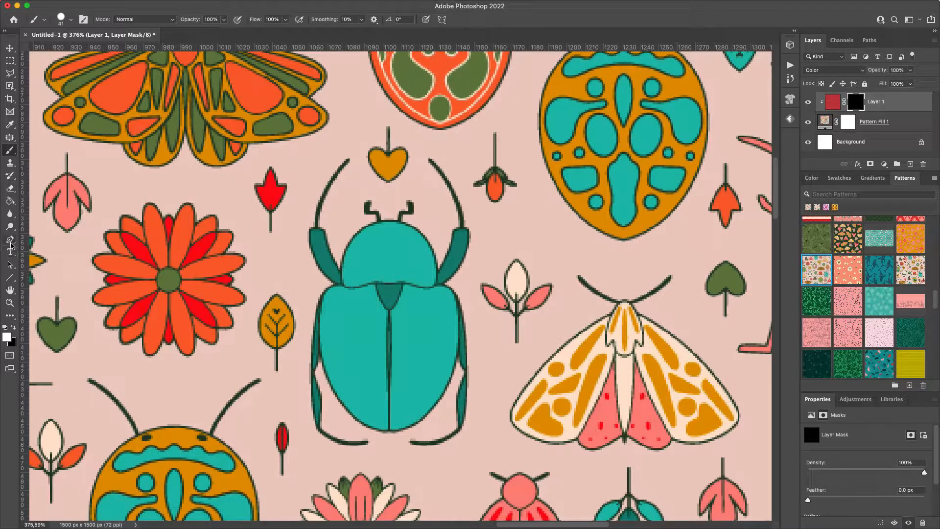
{"action": "mouse_move", "coordinate": [386, 295]}
{"action": "left_mouse_down"}
{"action": "mouse_move", "coordinate": [372, 335]}
{"action": "mouse_move", "coordinate": [355, 343]}
{"action": "mouse_move", "coordinate": [395, 360]}
{"action": "mouse_move", "coordinate": [416, 338]}
{"action": "mouse_move", "coordinate": [401, 377]}
{"action": "mouse_move", "coordinate": [426, 333]}
{"action": "mouse_move", "coordinate": [415, 313]}
{"action": "mouse_move", "coordinate": [434, 323]}
{"action": "mouse_move", "coordinate": [414, 275]}
{"action": "mouse_move", "coordinate": [387, 247]}
{"action": "mouse_move", "coordinate": [376, 275]}
{"action": "mouse_move", "coordinate": [421, 235]}
{"action": "mouse_move", "coordinate": [373, 244]}
{"action": "mouse_move", "coordinate": [431, 266]}
{"action": "mouse_move", "coordinate": [419, 313]}
{"action": "mouse_move", "coordinate": [367, 387]}
{"action": "mouse_move", "coordinate": [412, 392]}
{"action": "mouse_move", "coordinate": [431, 353]}
{"action": "mouse_move", "coordinate": [364, 371]}
{"action": "mouse_move", "coordinate": [345, 319]}
{"action": "mouse_move", "coordinate": [338, 337]}
{"action": "mouse_move", "coordinate": [378, 346]}
{"action": "left_mouse_up"}
{"action": "left_click_drag", "start_coordinate": [356, 315], "coordinate": [434, 321]}
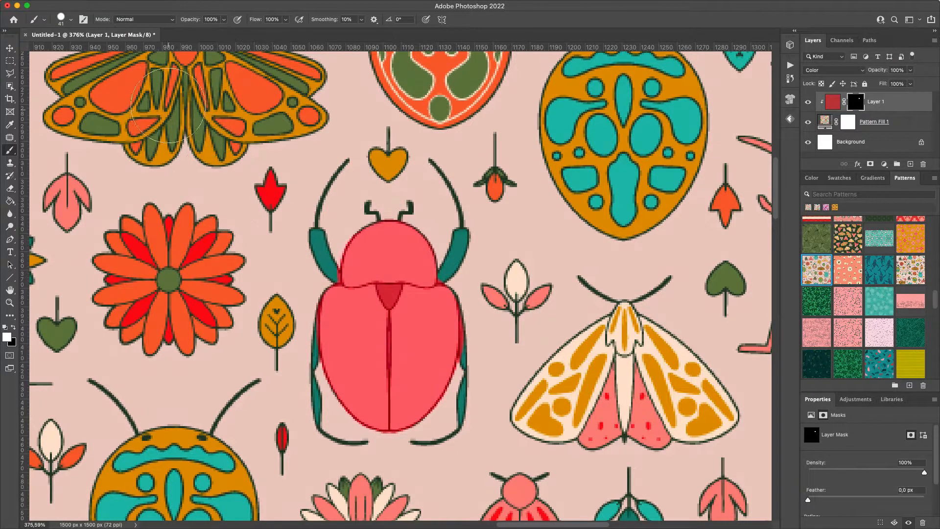
- Reduce the brush size and paint white on the mask over the beetle's upper left leg to recolour it red
{"action": "left_click", "coordinate": [72, 20]}
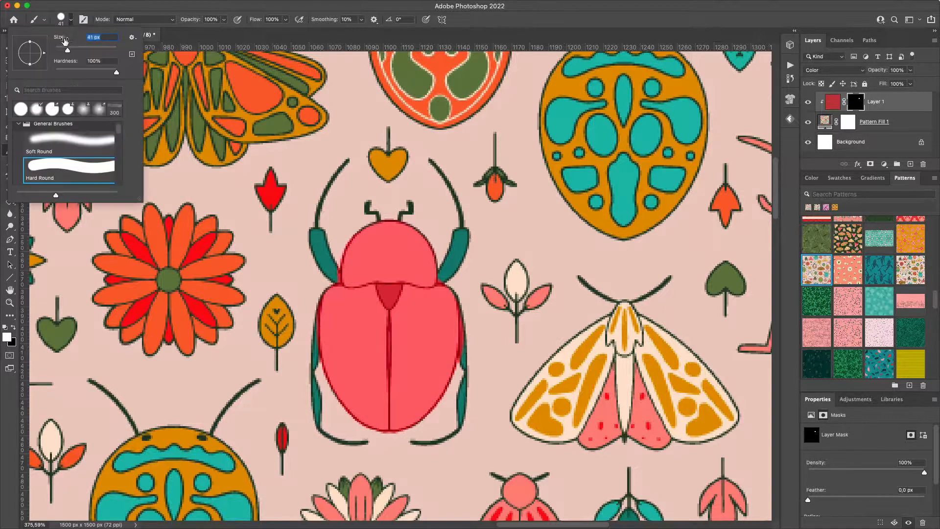
{"action": "left_click_drag", "start_coordinate": [61, 50], "coordinate": [55, 50]}
{"action": "left_click", "coordinate": [331, 272]}
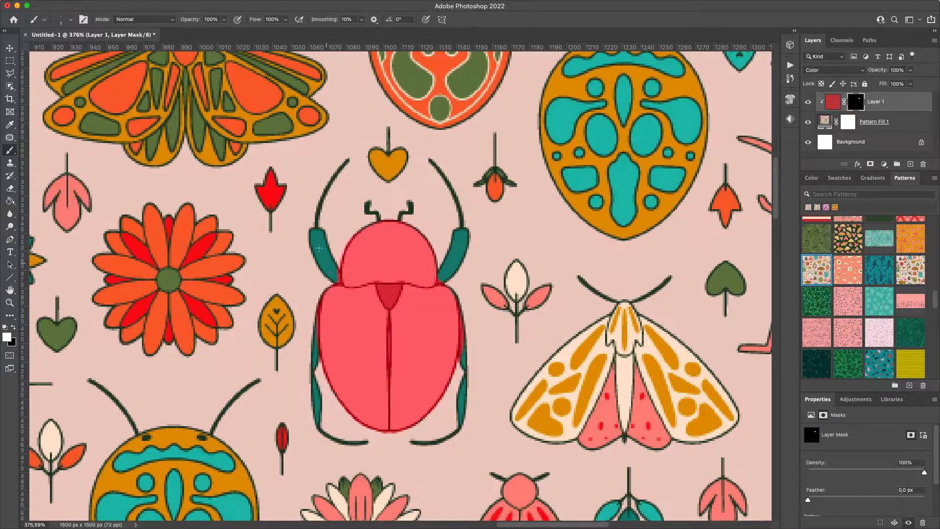
{"action": "mouse_move", "coordinate": [314, 255]}
{"action": "left_mouse_down"}
{"action": "mouse_move", "coordinate": [386, 284]}
{"action": "mouse_move", "coordinate": [367, 269]}
{"action": "left_mouse_up"}
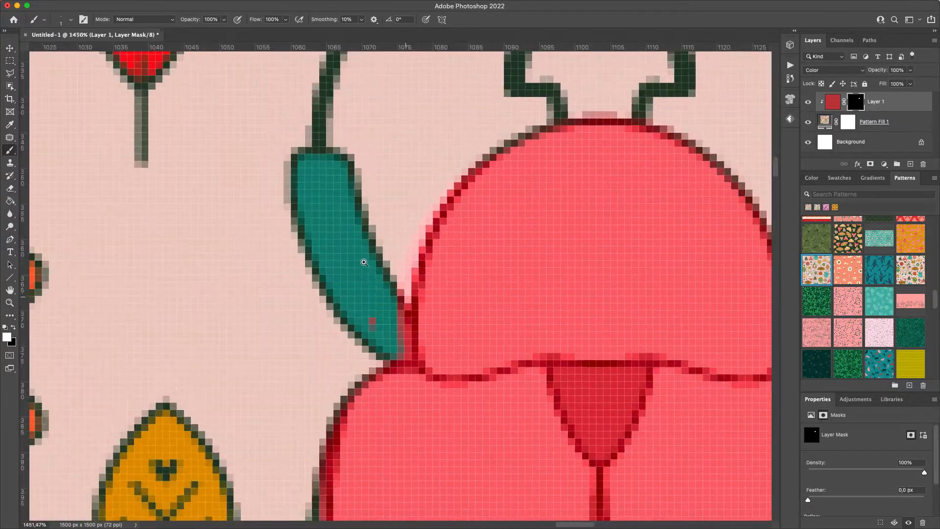
{"action": "mouse_move", "coordinate": [344, 186]}
{"action": "left_mouse_down"}
{"action": "mouse_move", "coordinate": [336, 163]}
{"action": "mouse_move", "coordinate": [305, 159]}
{"action": "mouse_move", "coordinate": [302, 210]}
{"action": "mouse_move", "coordinate": [334, 277]}
{"action": "mouse_move", "coordinate": [395, 347]}
{"action": "mouse_move", "coordinate": [359, 273]}
{"action": "mouse_move", "coordinate": [375, 277]}
{"action": "mouse_move", "coordinate": [394, 307]}
{"action": "mouse_move", "coordinate": [339, 192]}
{"action": "mouse_move", "coordinate": [380, 329]}
{"action": "mouse_move", "coordinate": [339, 292]}
{"action": "mouse_move", "coordinate": [315, 208]}
{"action": "mouse_move", "coordinate": [361, 244]}
{"action": "mouse_move", "coordinate": [338, 181]}
{"action": "mouse_move", "coordinate": [315, 181]}
{"action": "mouse_move", "coordinate": [368, 236]}
{"action": "mouse_move", "coordinate": [335, 303]}
{"action": "left_mouse_up"}
{"action": "scroll", "coordinate": [497, 292], "scroll_direction": "down", "scroll_amount": 10}
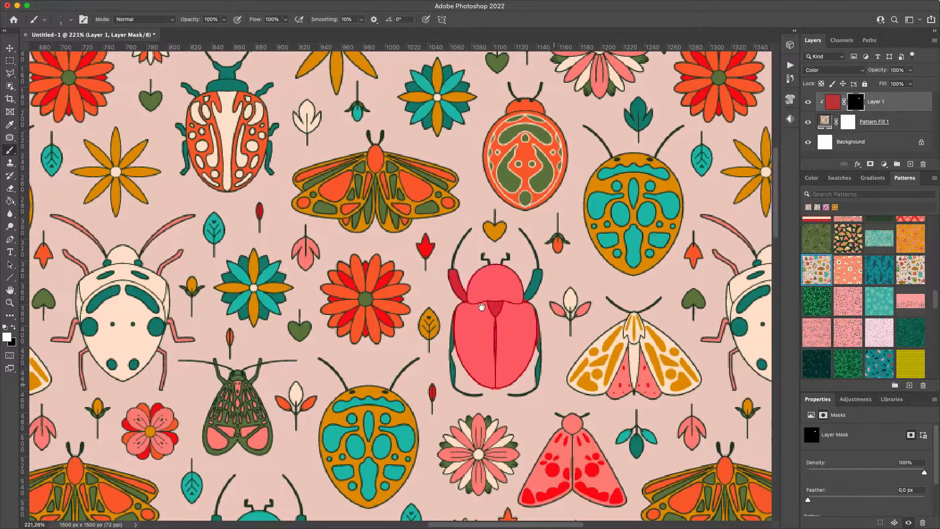
{"action": "scroll", "coordinate": [544, 373], "scroll_direction": "down", "scroll_amount": 8}
{"action": "scroll", "coordinate": [544, 372], "scroll_direction": "up", "scroll_amount": 3}
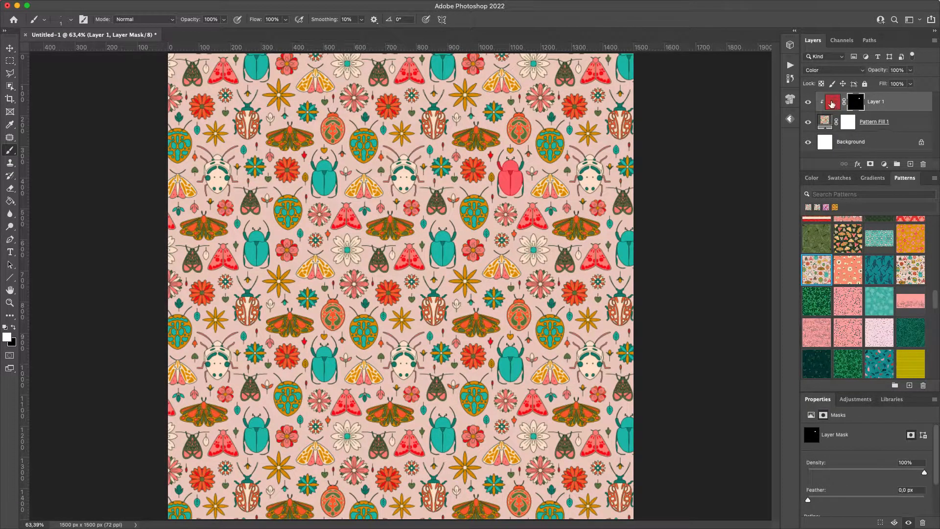
- Hide Layer 1 and add a Hue/Saturation adjustment layer directly above Pattern Fill 1
{"action": "left_click", "coordinate": [808, 103]}
{"action": "left_click", "coordinate": [830, 124]}
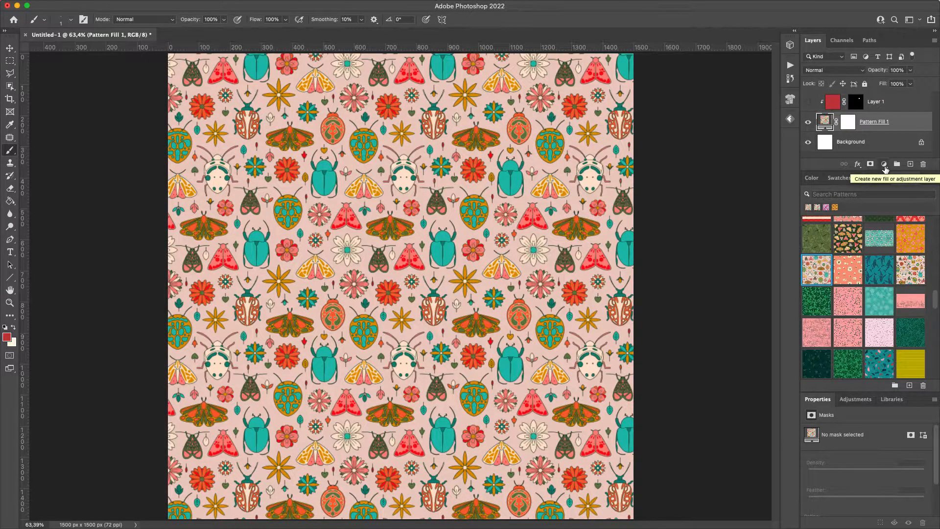
{"action": "left_click", "coordinate": [885, 165]}
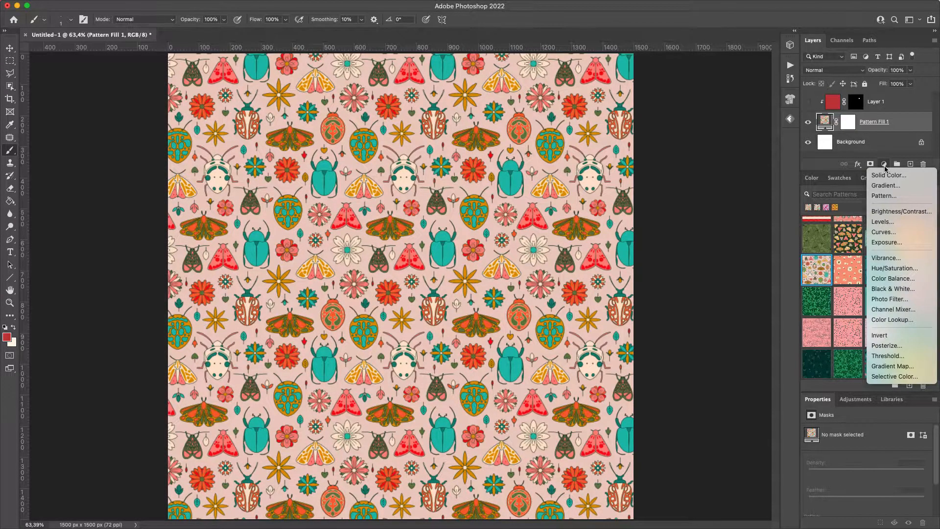
{"action": "left_click", "coordinate": [882, 268]}
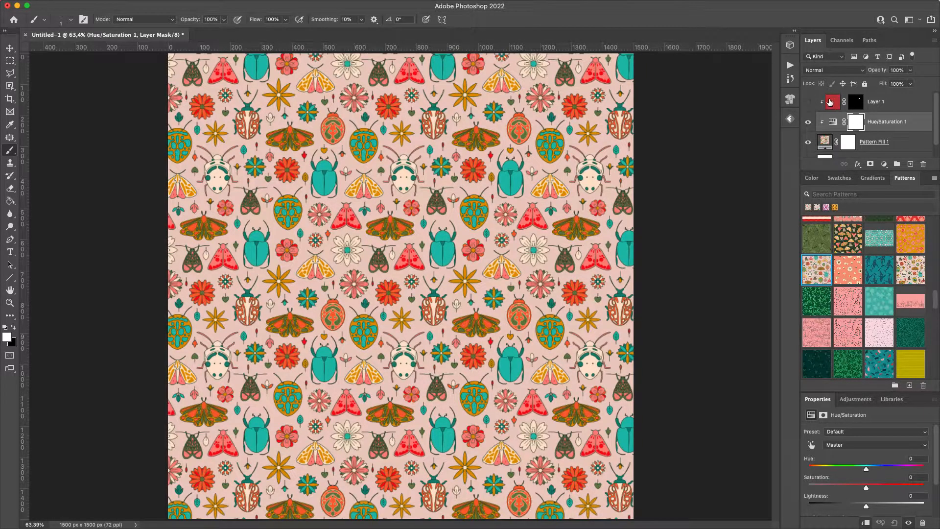
- Release Hue/Saturation 1 and Layer 1 from their clipping group, and clip both back to Pattern Fill 1
{"action": "left_click", "coordinate": [827, 129], "text": "alt"}
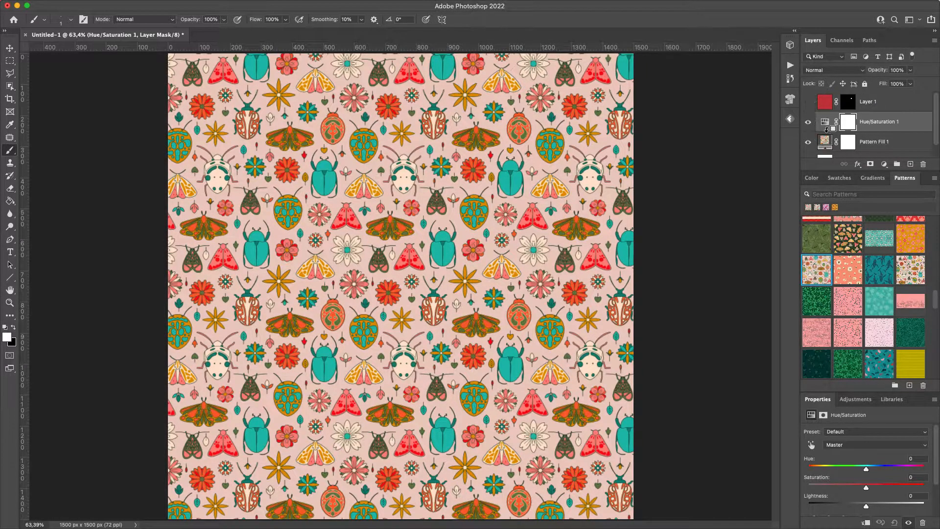
{"action": "left_click", "coordinate": [827, 129], "text": "alt"}
{"action": "left_click", "coordinate": [825, 113], "text": "alt"}
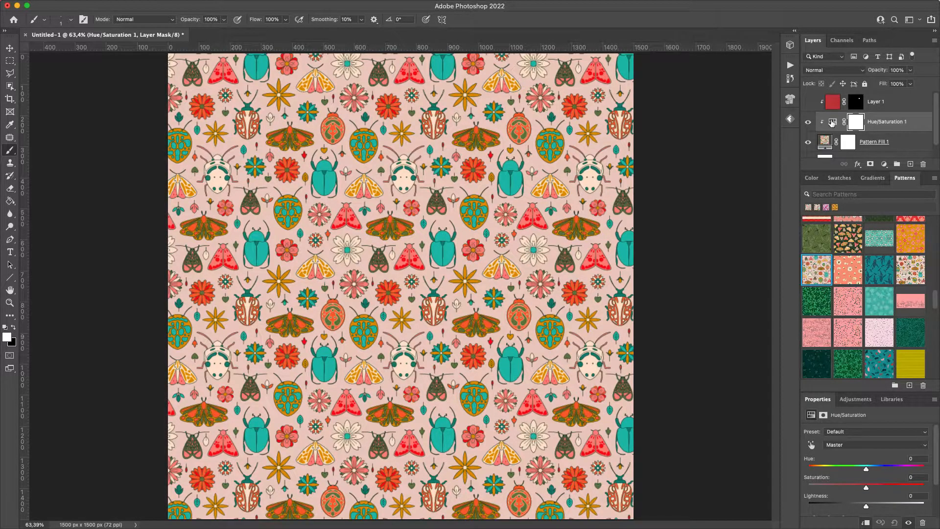
- Select the Hue/Saturation 1 adjustment, enlarge its properties area to show all settings, and view the available presets
{"action": "left_click", "coordinate": [833, 122]}
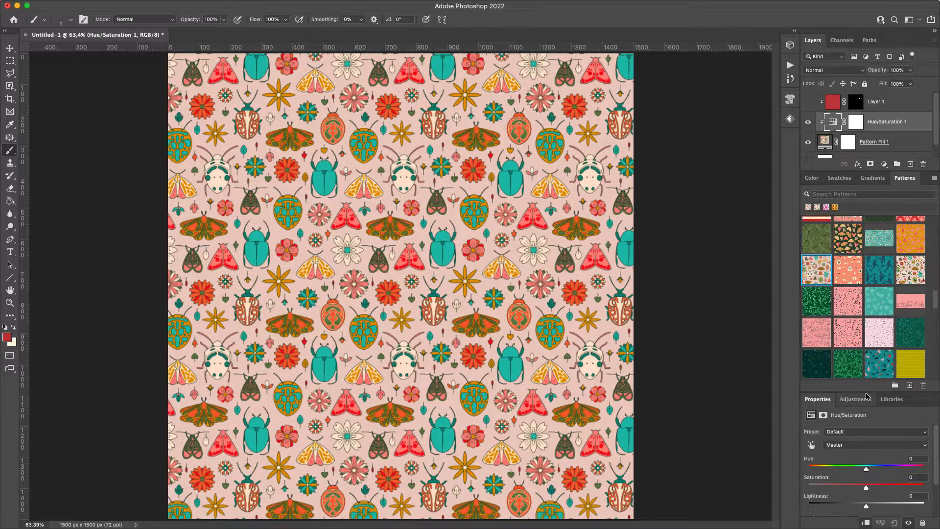
{"action": "left_click_drag", "start_coordinate": [865, 392], "coordinate": [861, 298]}
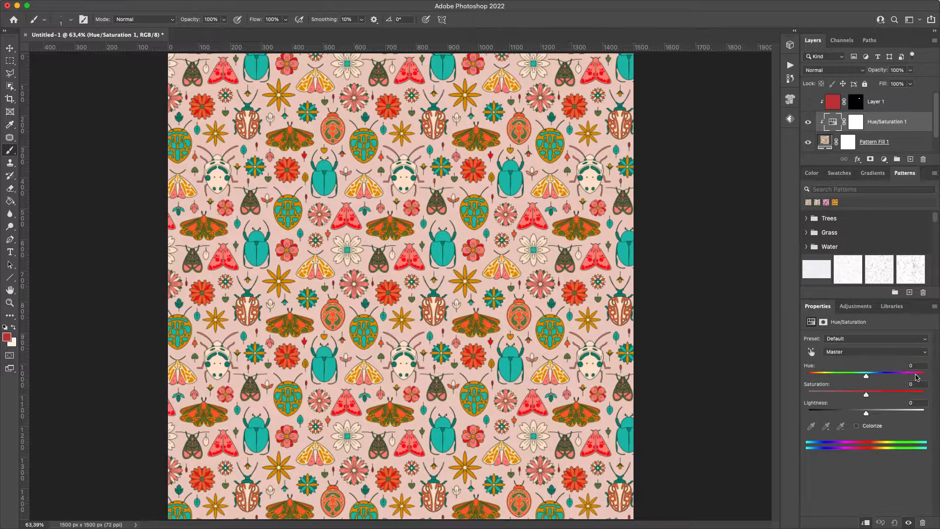
{"action": "left_click", "coordinate": [830, 341]}
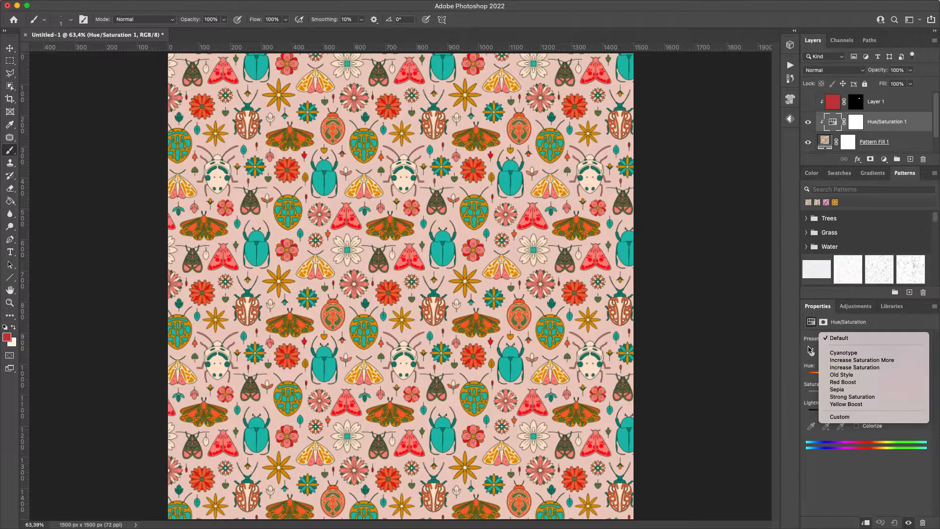
{"action": "left_click", "coordinate": [839, 347]}
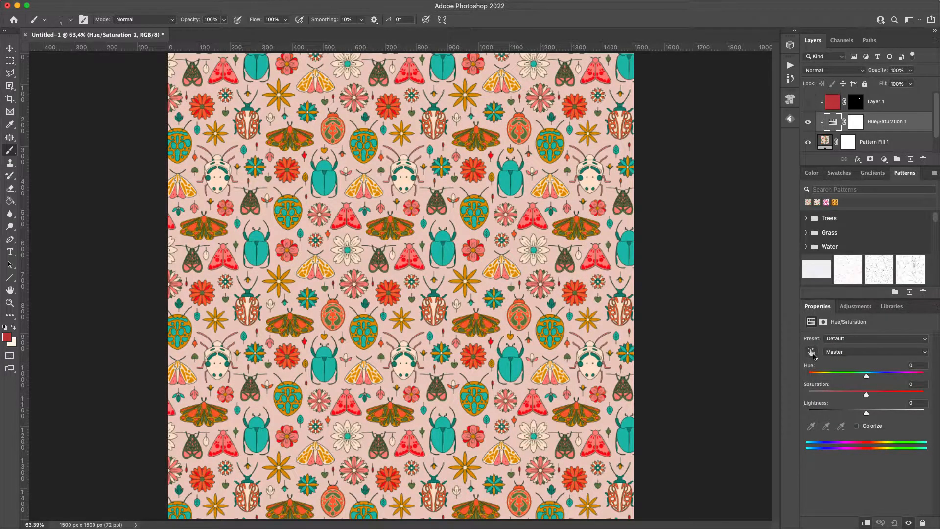
- Shift the Reds hue to -21 and the Cyans hue to +64 in the Hue/Saturation 1 adjustment
{"action": "left_click", "coordinate": [841, 354]}
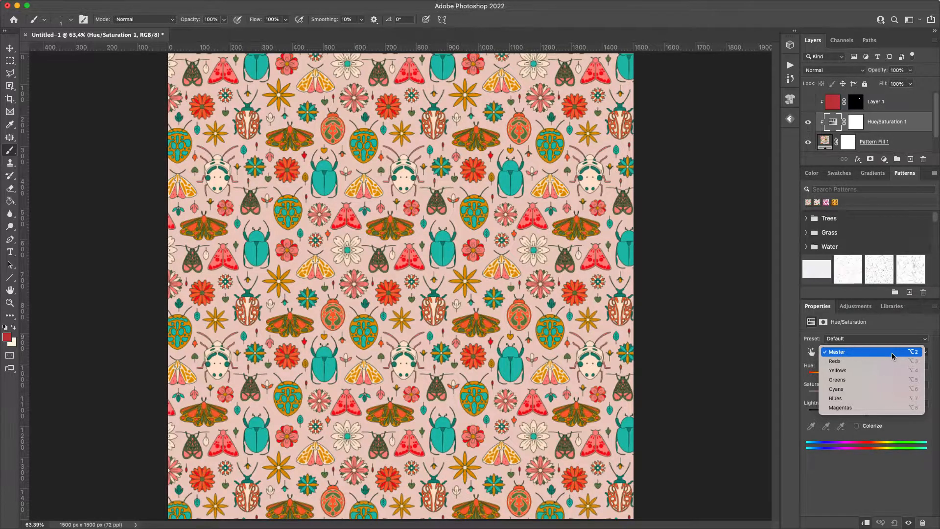
{"action": "left_click", "coordinate": [851, 363]}
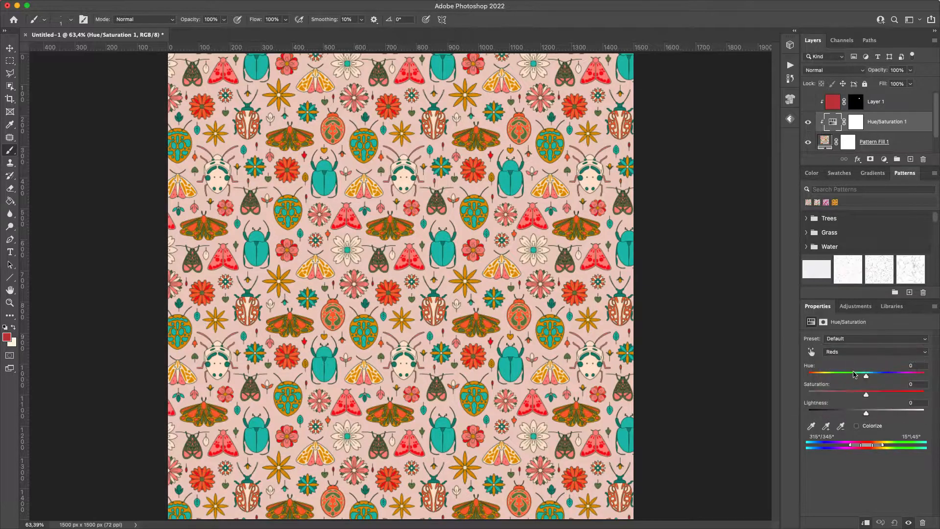
{"action": "mouse_move", "coordinate": [866, 376]}
{"action": "left_mouse_down"}
{"action": "mouse_move", "coordinate": [802, 377]}
{"action": "mouse_move", "coordinate": [904, 378]}
{"action": "mouse_move", "coordinate": [854, 377]}
{"action": "left_mouse_up"}
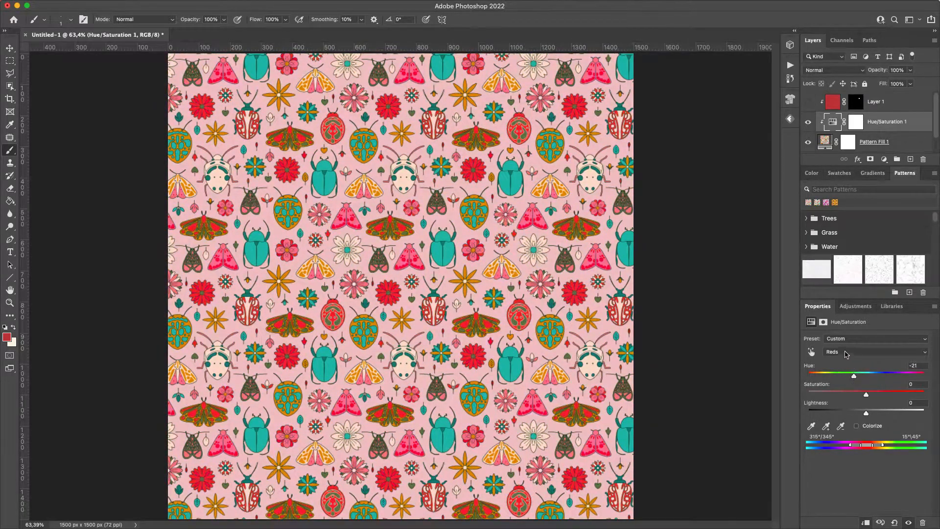
{"action": "left_click", "coordinate": [844, 352]}
{"action": "left_click", "coordinate": [865, 377]}
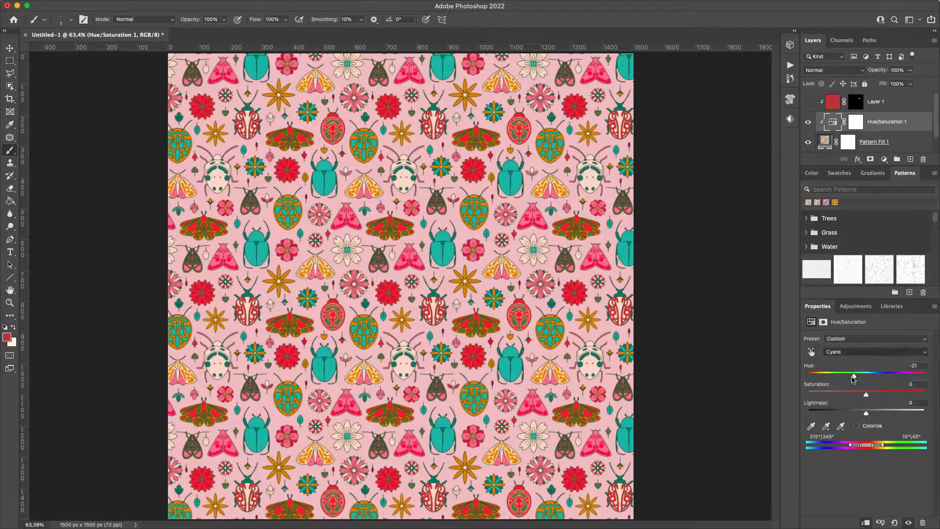
{"action": "left_click_drag", "start_coordinate": [868, 377], "coordinate": [898, 381]}
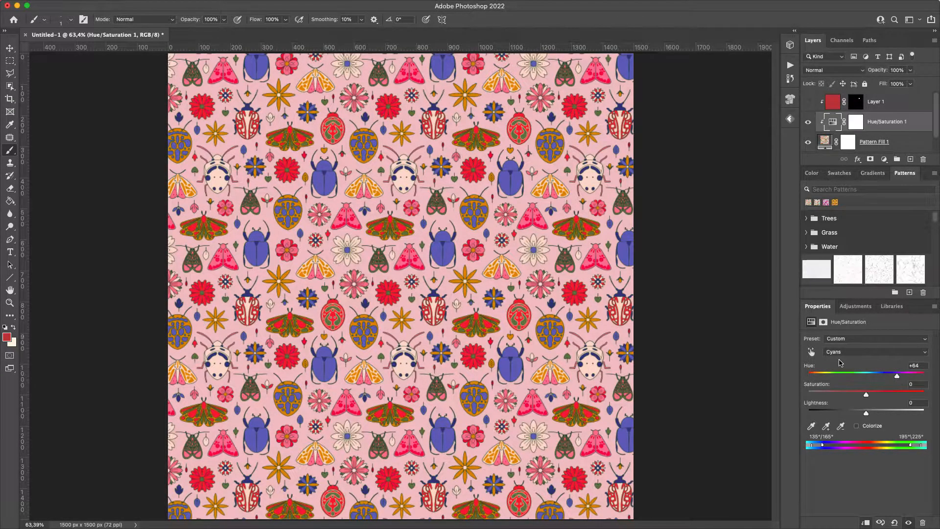
- Shift the Master hue to +14 and the Reds hue to +33 in the Hue/Saturation 1 adjustment
{"action": "left_click", "coordinate": [853, 350]}
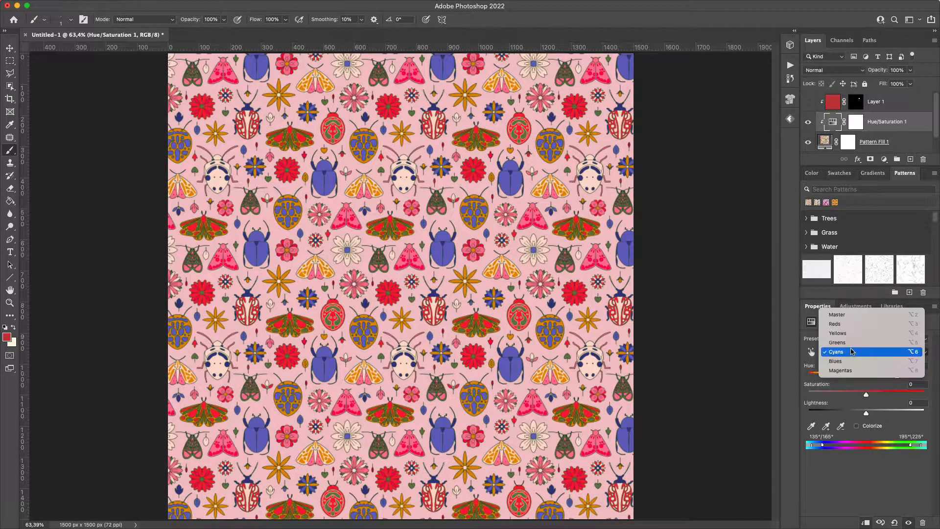
{"action": "left_click", "coordinate": [849, 316]}
{"action": "mouse_move", "coordinate": [866, 379]}
{"action": "left_mouse_down"}
{"action": "mouse_move", "coordinate": [826, 378]}
{"action": "mouse_move", "coordinate": [876, 378]}
{"action": "left_mouse_up"}
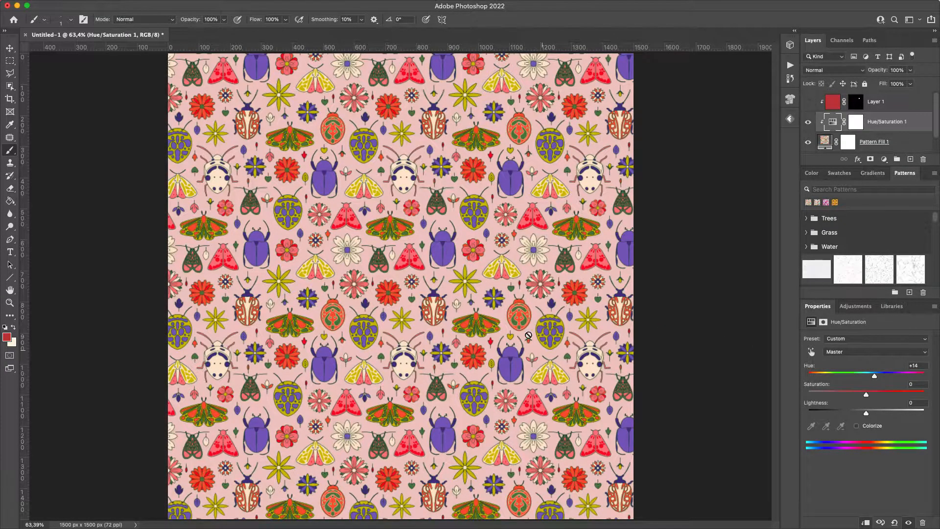
{"action": "left_click", "coordinate": [863, 356]}
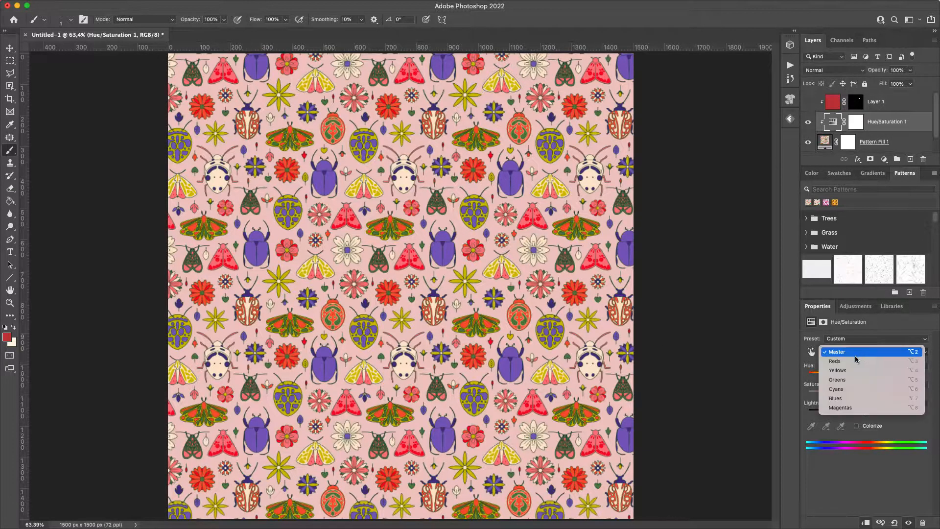
{"action": "left_click", "coordinate": [858, 362]}
{"action": "left_click_drag", "start_coordinate": [856, 378], "coordinate": [886, 379]}
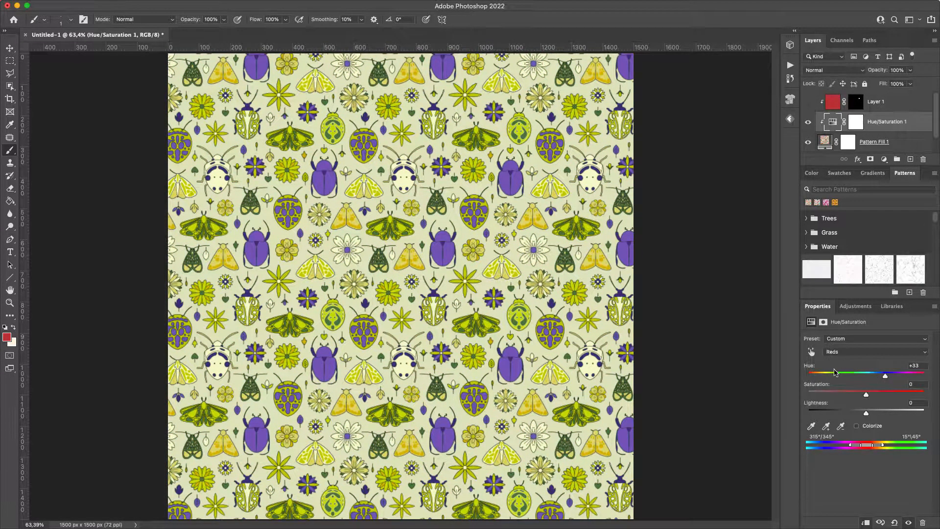
- Set the Reds range to hue -75, saturation -24 and lightness -8 in the Hue/Saturation 1 adjustment
{"action": "left_click", "coordinate": [832, 353]}
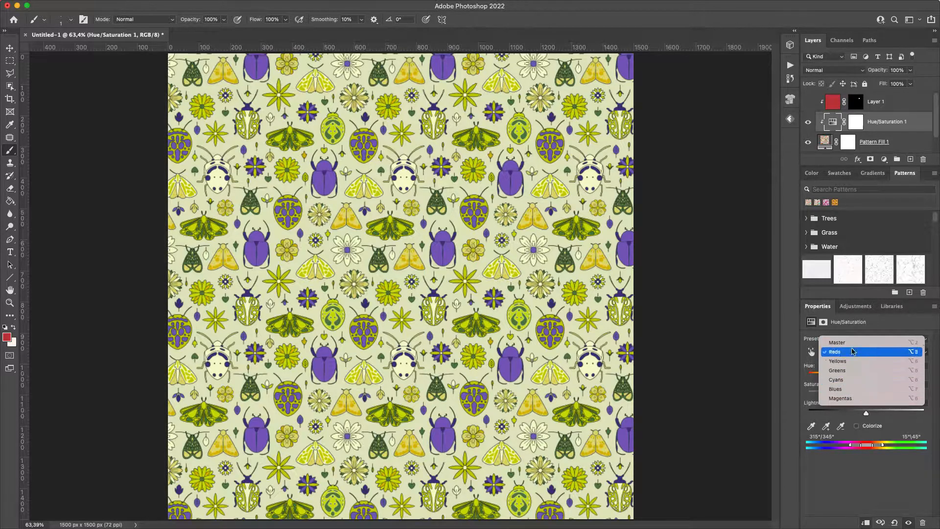
{"action": "left_click", "coordinate": [813, 375]}
{"action": "left_click_drag", "start_coordinate": [890, 378], "coordinate": [830, 377]}
{"action": "left_click_drag", "start_coordinate": [922, 374], "coordinate": [862, 413]}
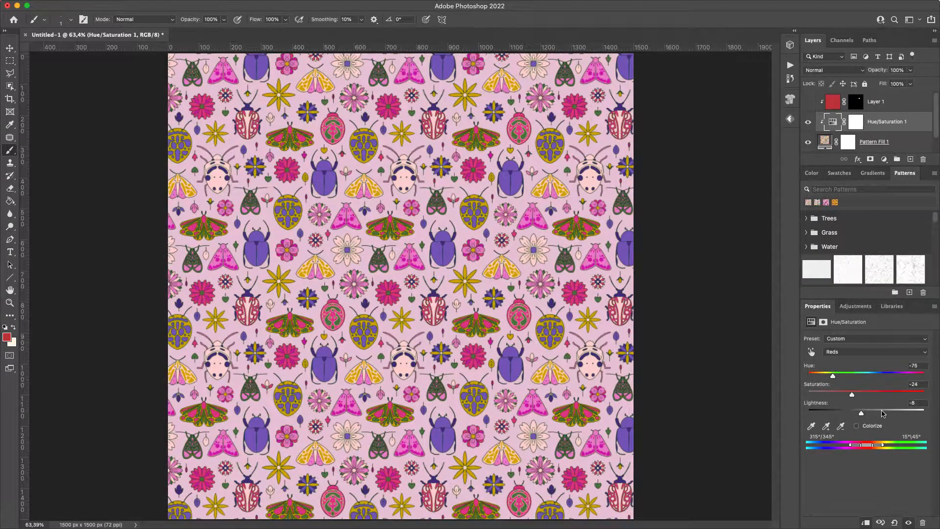
- Enable Colorize in the Hue/Saturation 1 adjustment and set hue to 178 and saturation to 34
{"action": "left_click", "coordinate": [858, 428]}
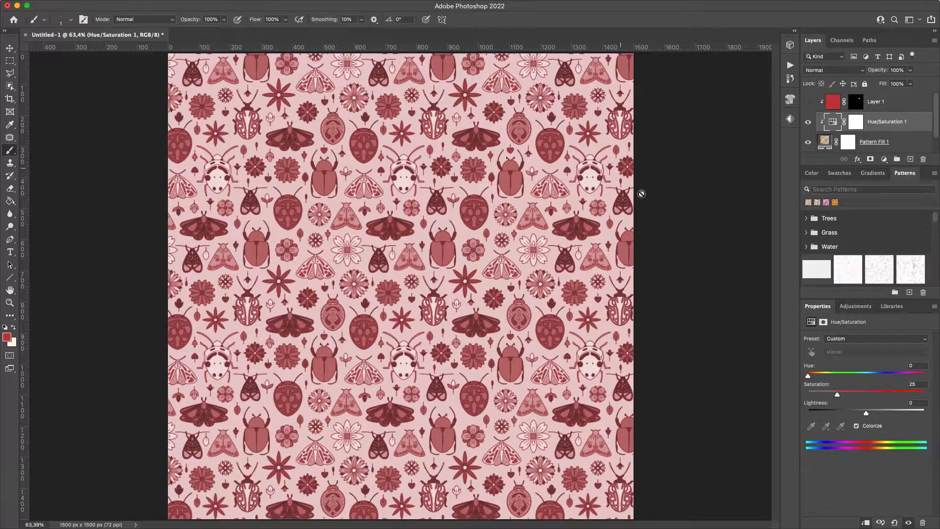
{"action": "left_click_drag", "start_coordinate": [809, 377], "coordinate": [847, 395]}
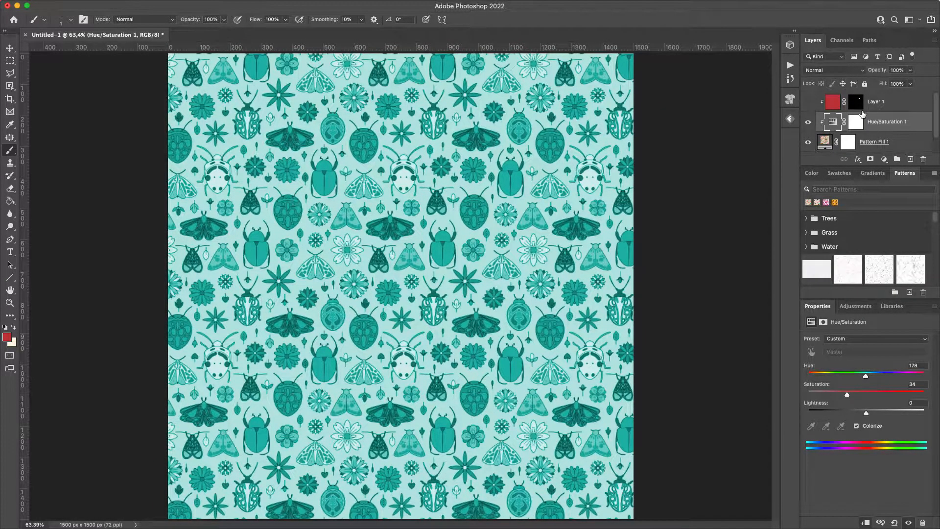
- Paint black with a 79 px brush on Hue/Saturation 1's mask over the upper-left moth below the star flower to restore its original colours
{"action": "left_click", "coordinate": [857, 126]}
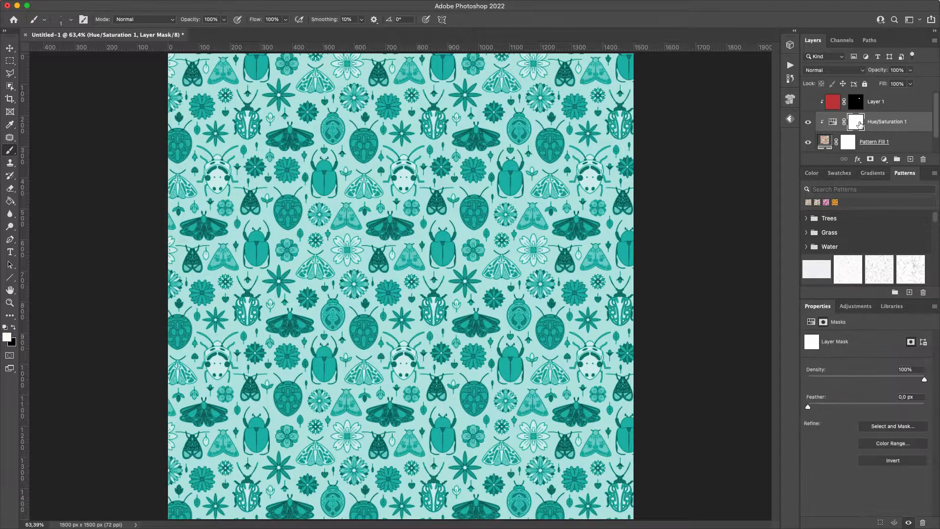
{"action": "left_click", "coordinate": [13, 327]}
{"action": "left_click", "coordinate": [10, 165]}
{"action": "key", "text": "b"}
{"action": "right_click", "coordinate": [300, 157]}
{"action": "left_click_drag", "start_coordinate": [395, 181], "coordinate": [376, 181]}
{"action": "key", "text": "Return"}
{"action": "mouse_move", "coordinate": [292, 136]}
{"action": "left_mouse_down"}
{"action": "mouse_move", "coordinate": [283, 138]}
{"action": "mouse_move", "coordinate": [300, 136]}
{"action": "mouse_move", "coordinate": [290, 140]}
{"action": "left_mouse_up"}
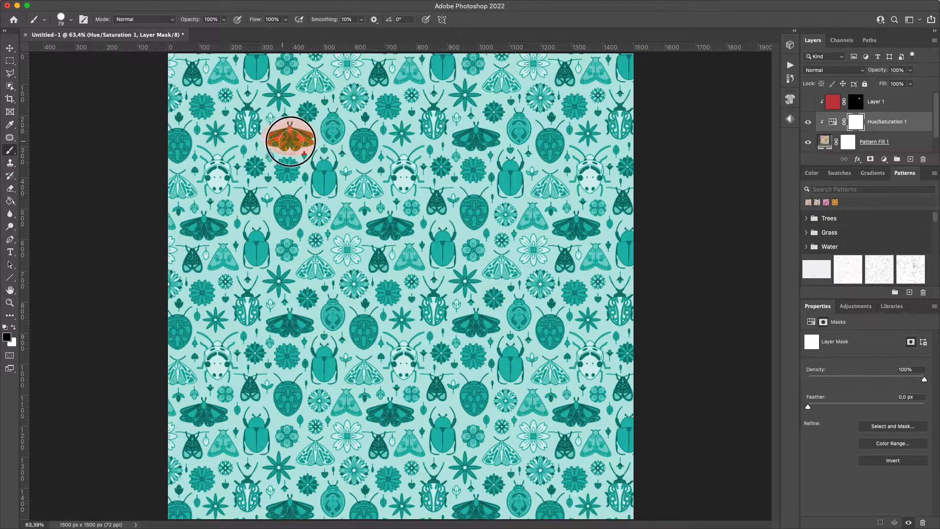